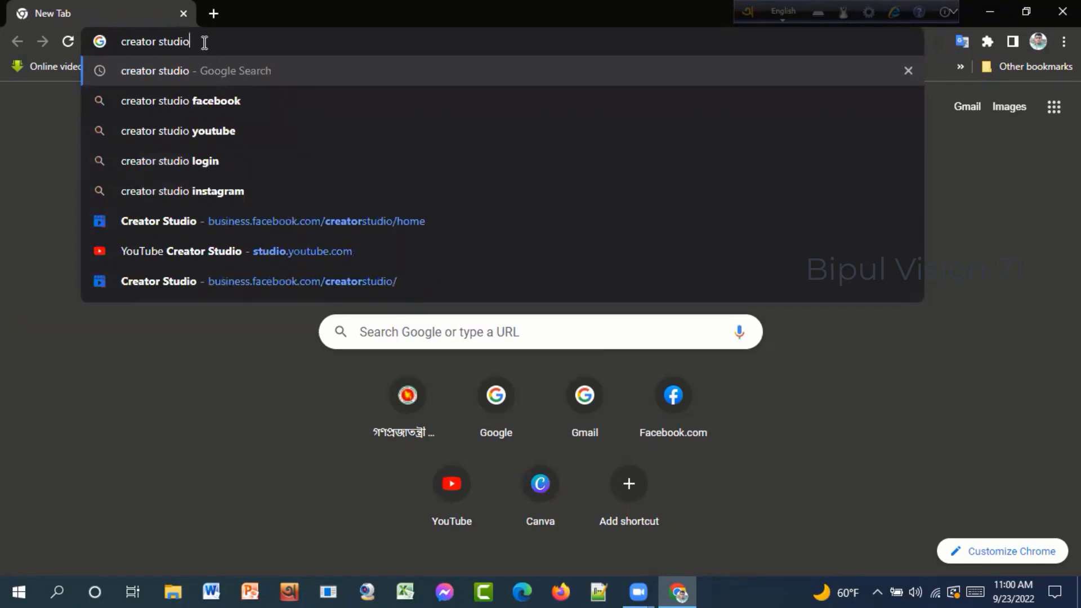
# - Search Google for "creator studio", open Facebook's Creator Studio from the results, and go to its Sound Collection
pyautogui.press('Return')
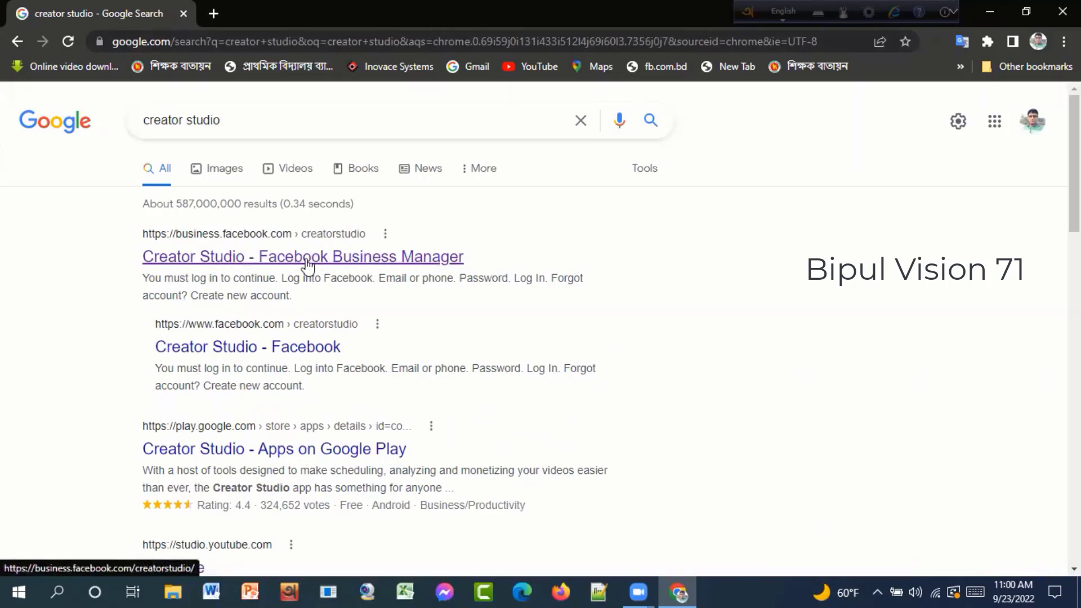
pyautogui.click(307, 258)
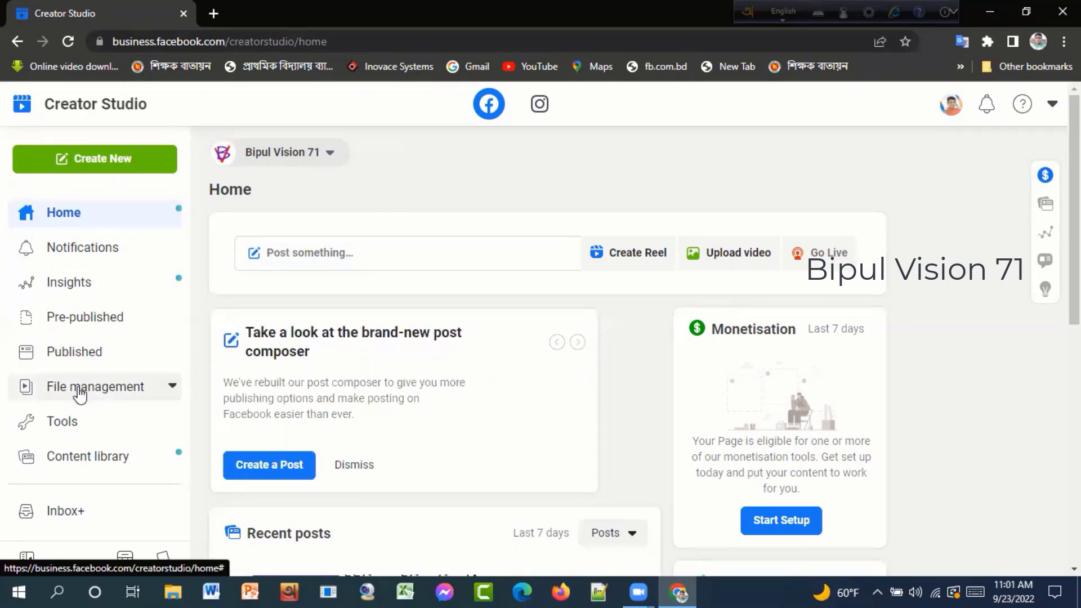
pyautogui.click(138, 394)
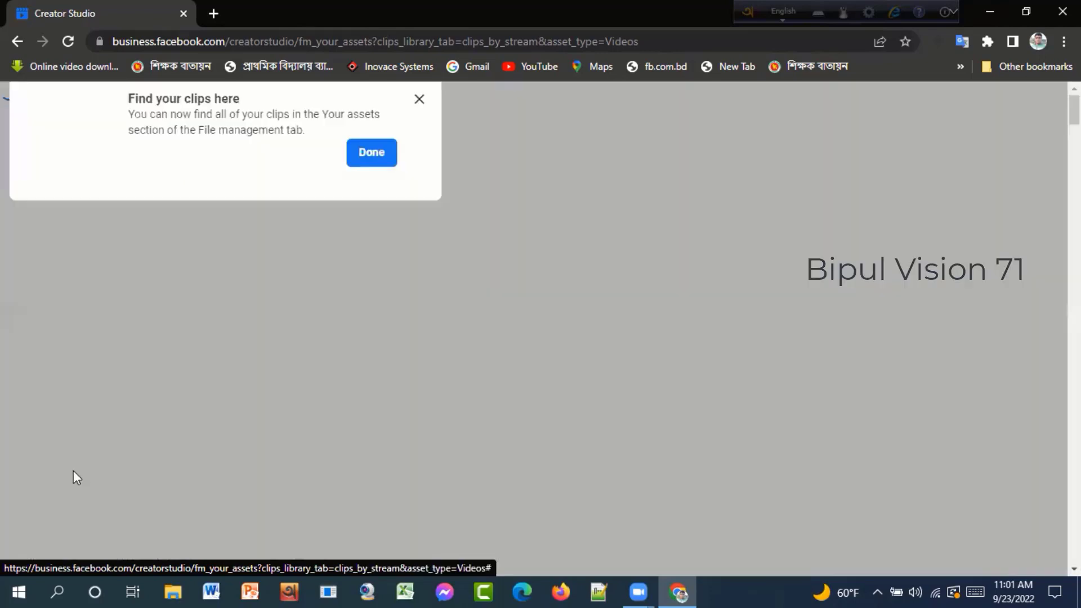
pyautogui.click(420, 102)
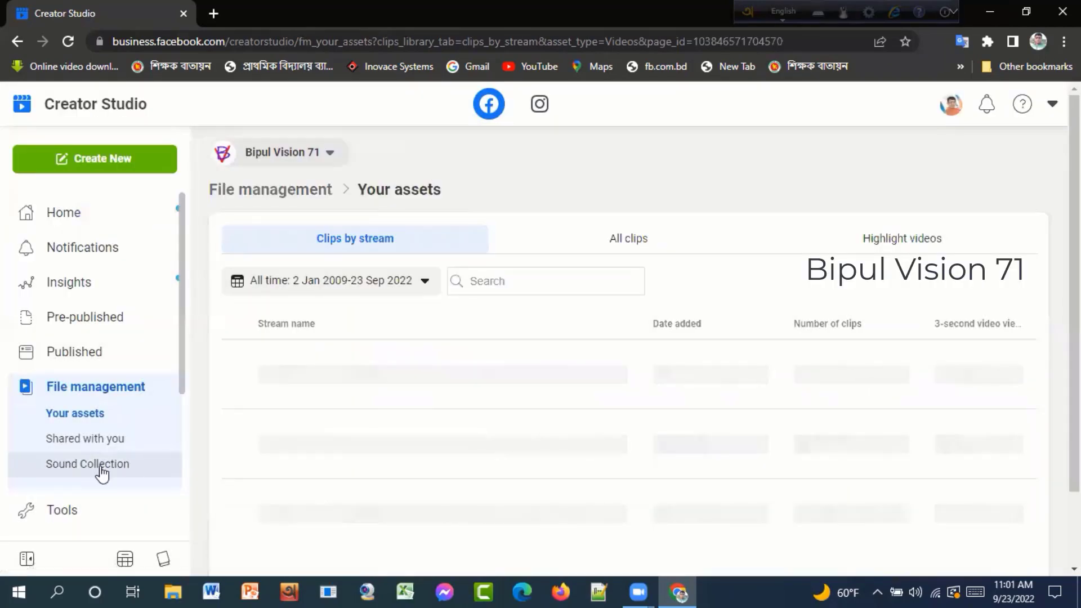
pyautogui.click(101, 471)
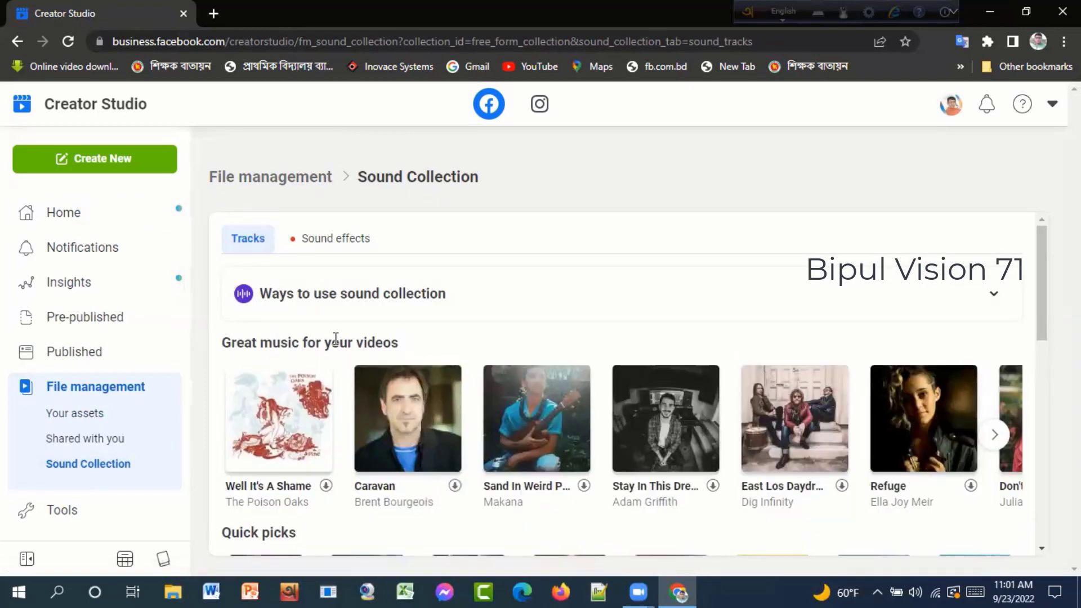
# - Examine the Sound Collection's featured music, quick picks, filter options and track list
pyautogui.scroll(-2, 507, 439)
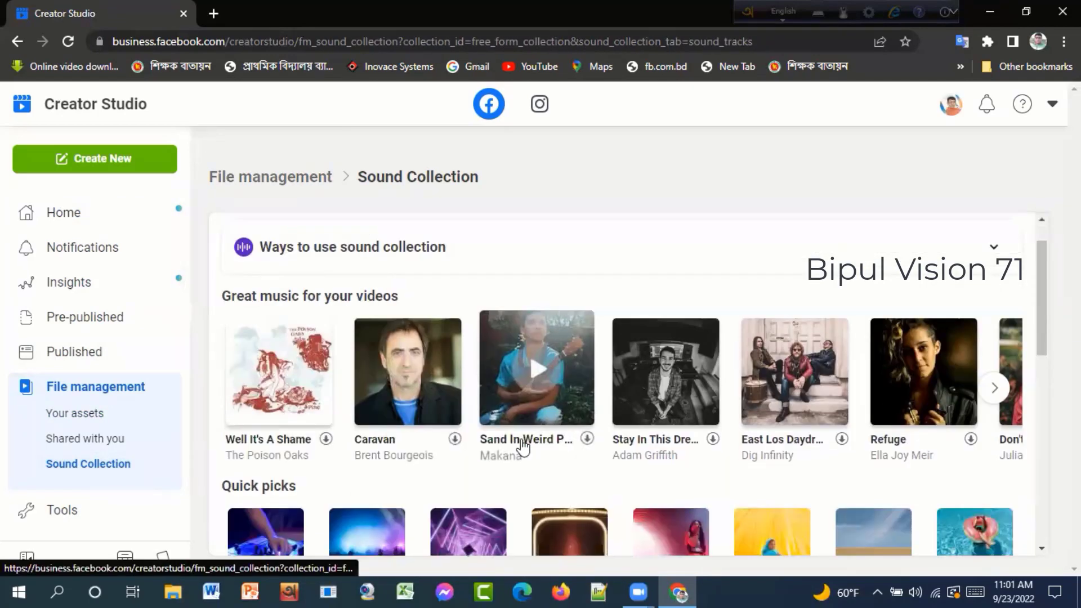
pyautogui.scroll(-6, 574, 467)
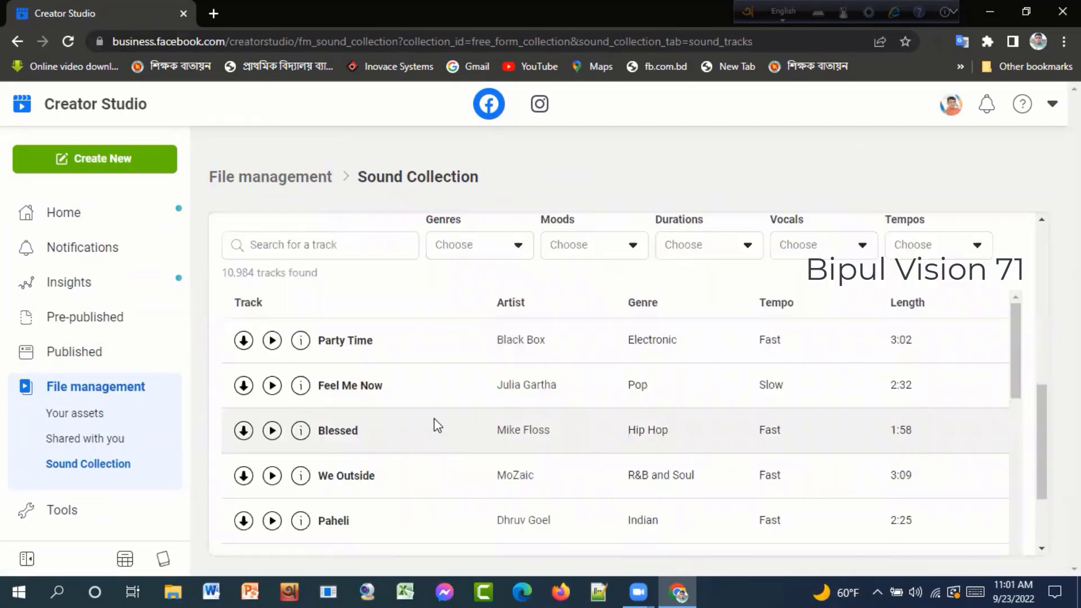
pyautogui.scroll(-10, 438, 425)
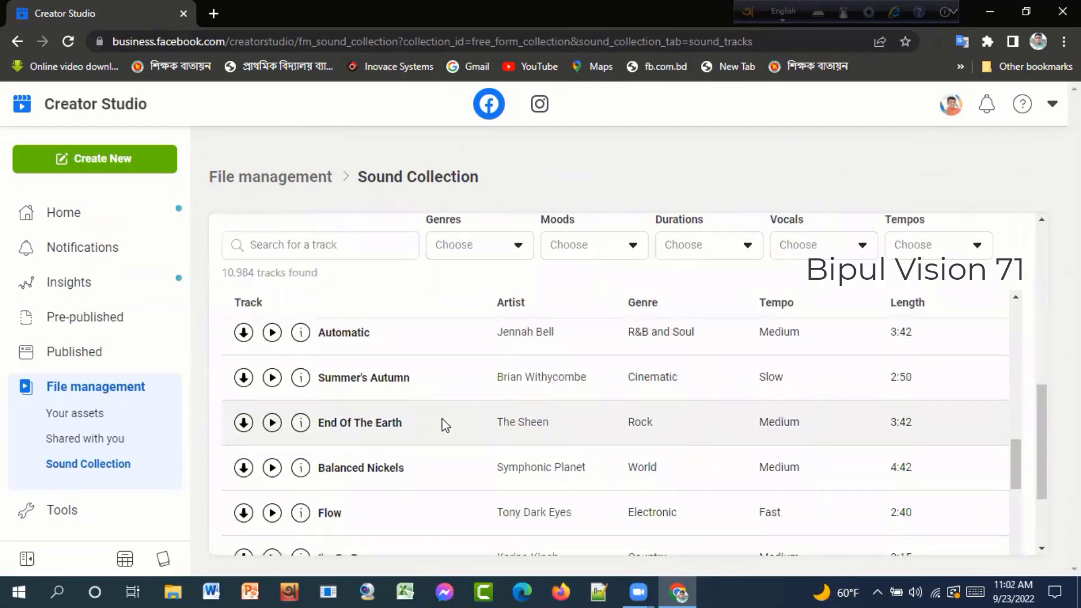
pyautogui.scroll(3, 433, 418)
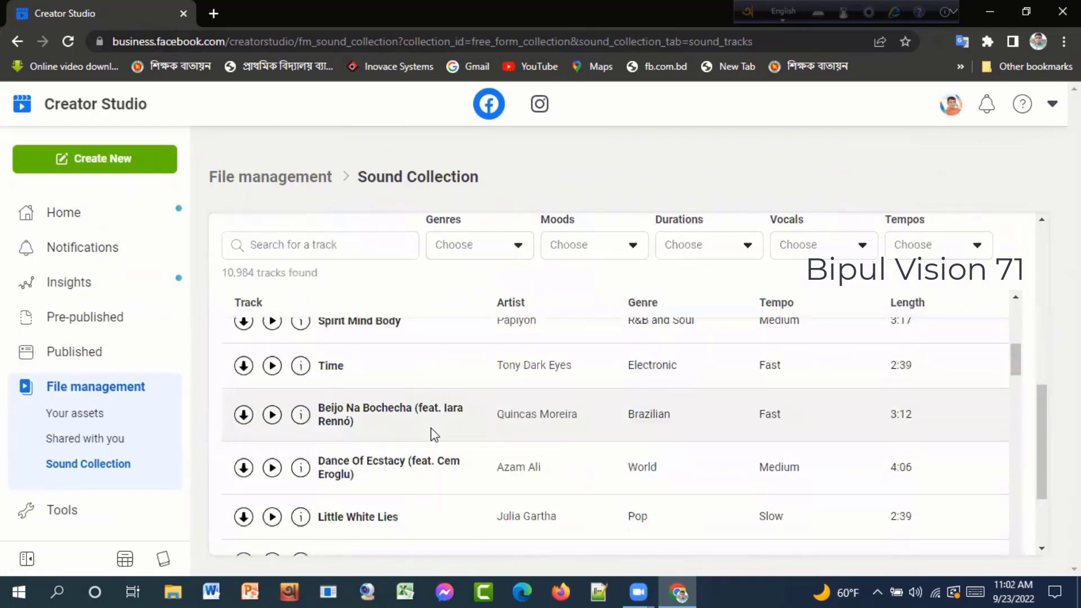
pyautogui.scroll(5, 405, 423)
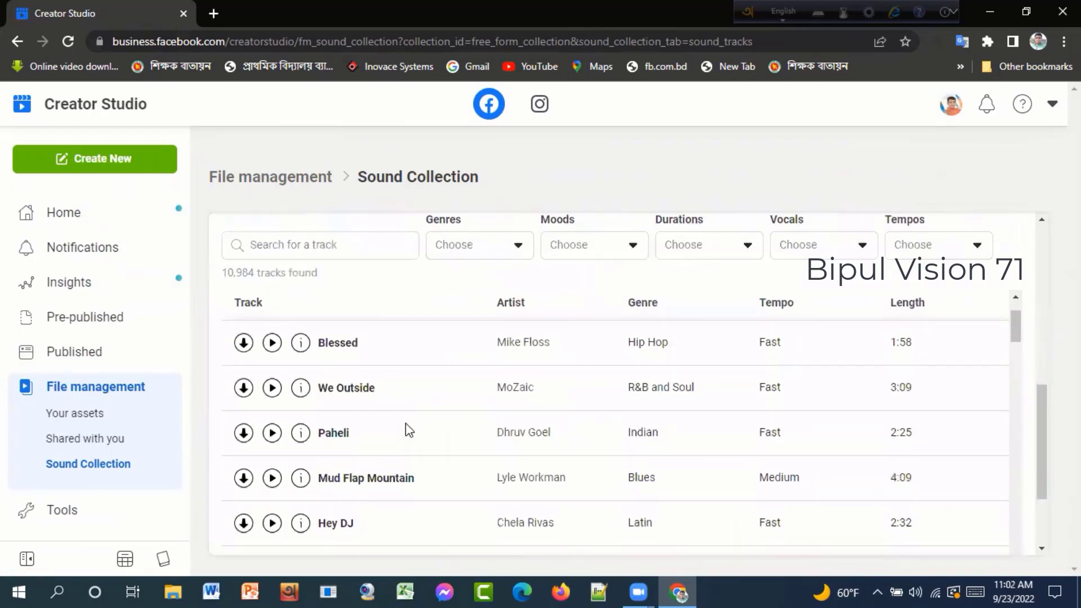
pyautogui.scroll(8, 418, 424)
pyautogui.scroll(-5, 411, 417)
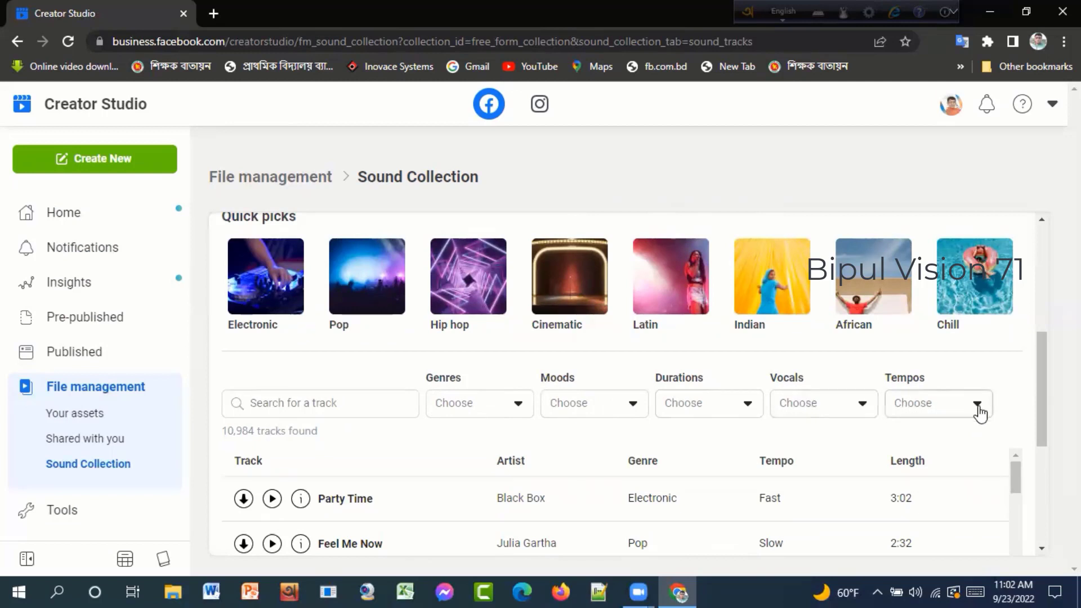
pyautogui.scroll(-3, 424, 401)
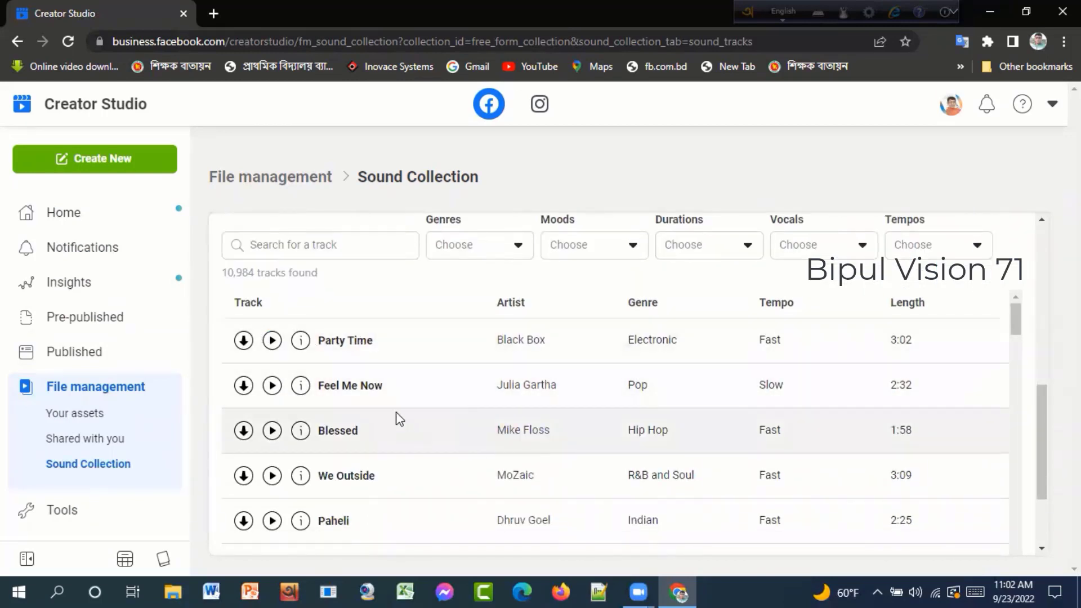
pyautogui.scroll(5, 399, 419)
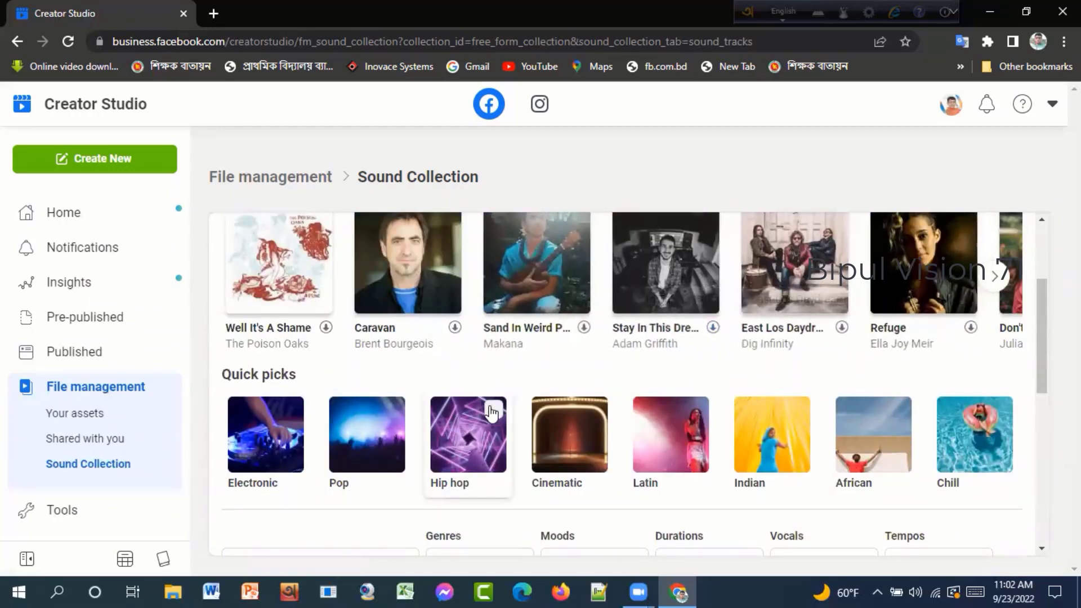
pyautogui.scroll(-5, 491, 413)
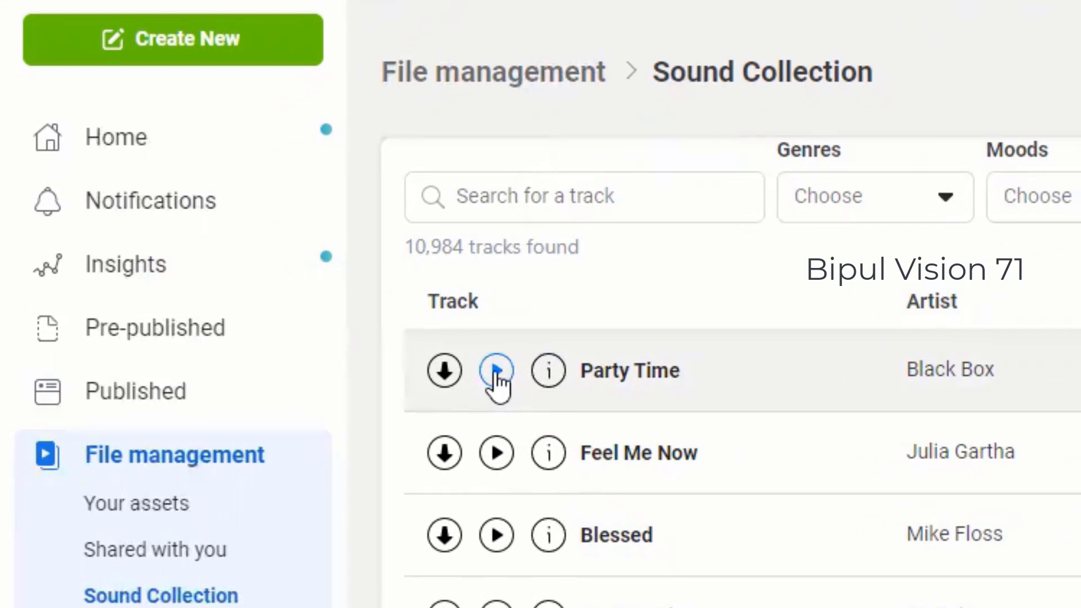
# - Preview the track We Outside by MoZaic from the track list and pause it
pyautogui.click(496, 371)
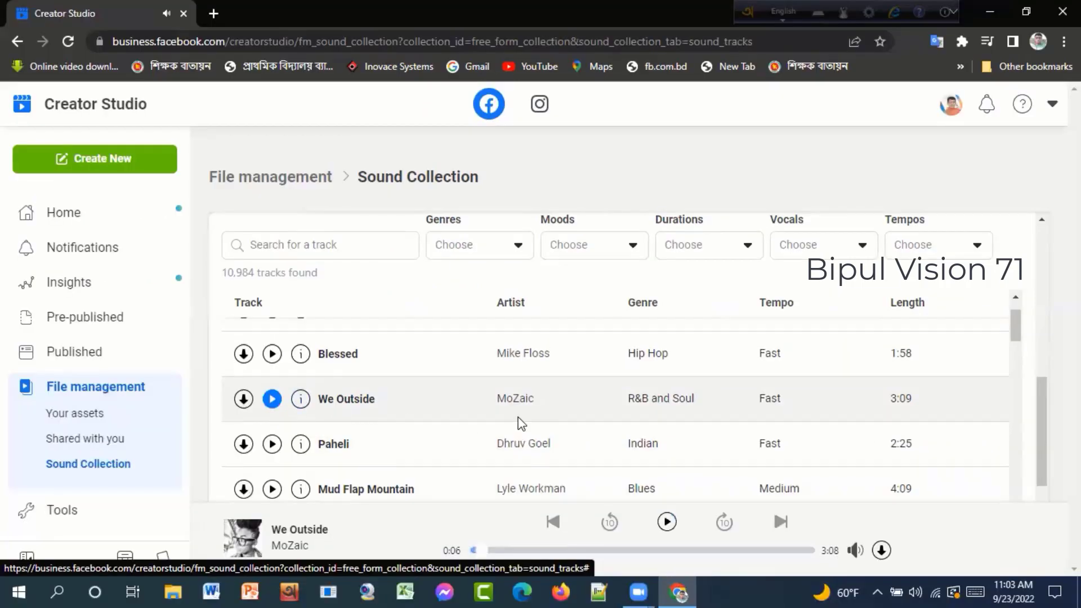
pyautogui.scroll(2, 517, 422)
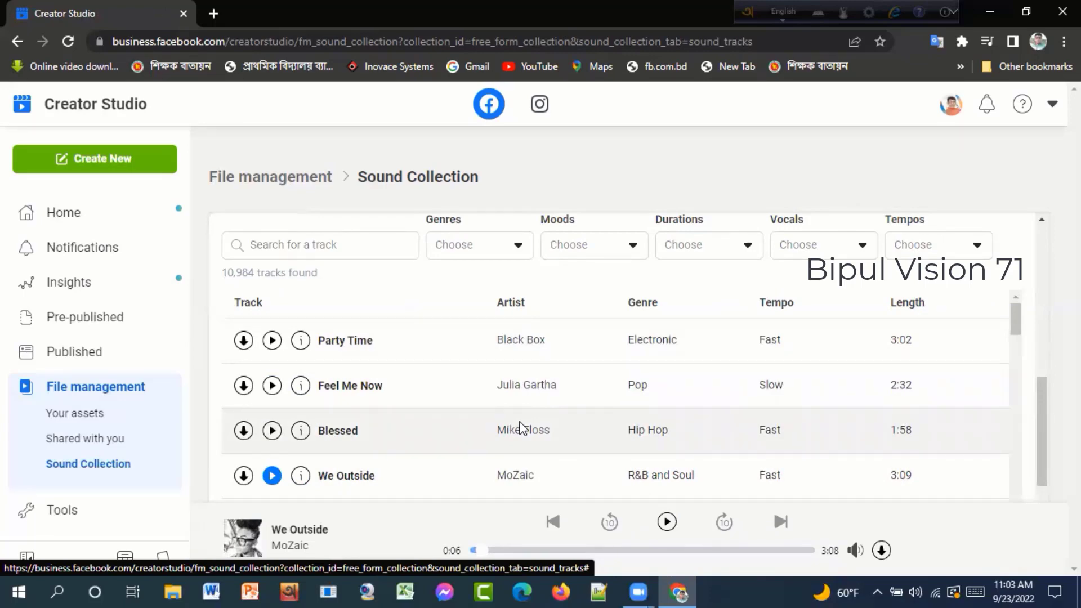
pyautogui.scroll(4, 520, 429)
pyautogui.scroll(-3, 519, 424)
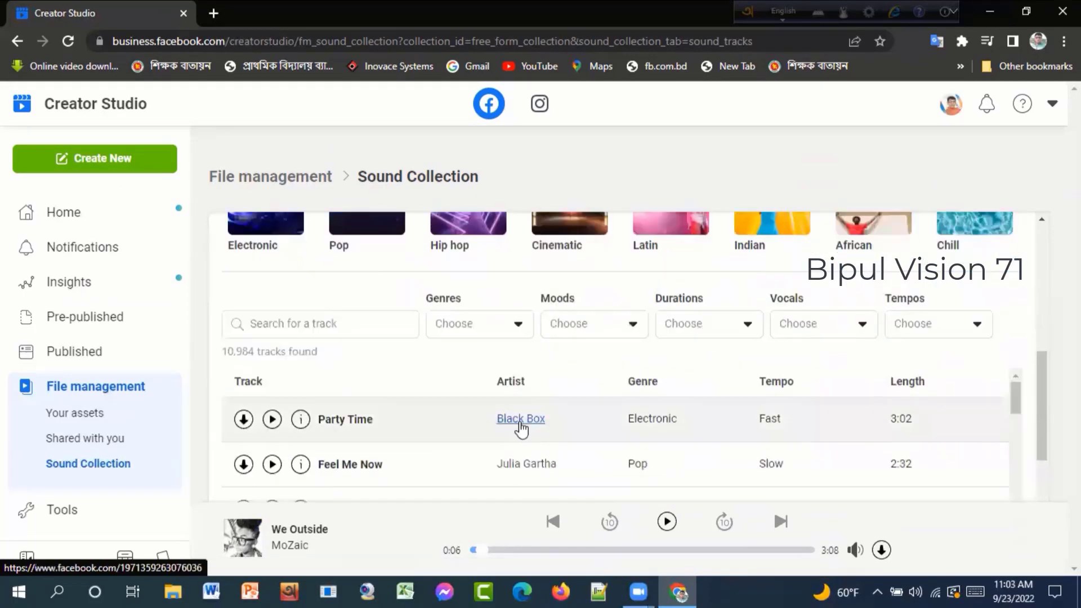
pyautogui.moveTo(521, 429)
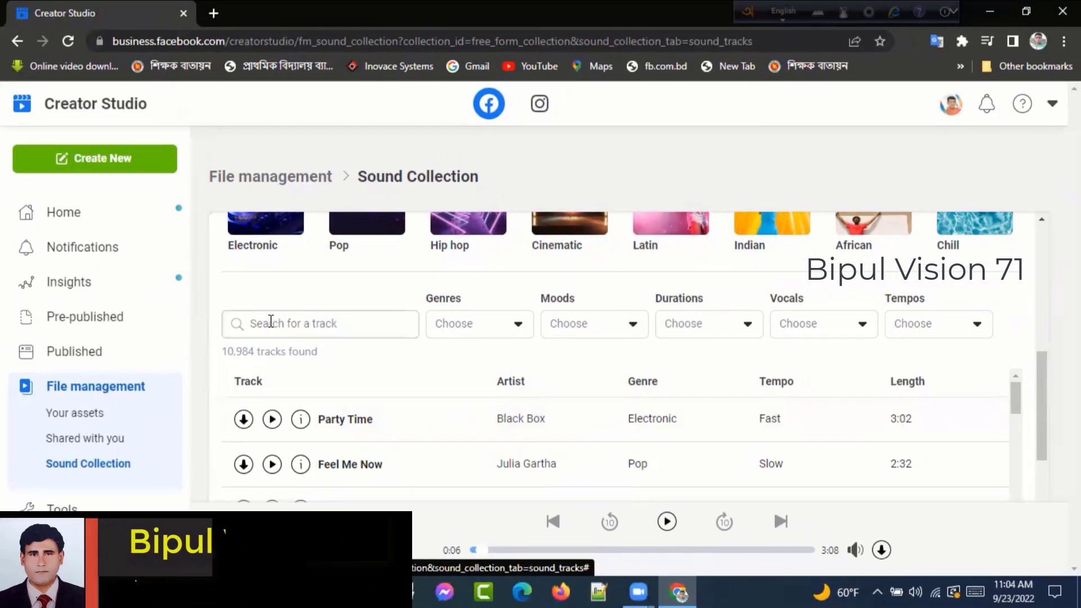
# - Download the Party Time track from the Sound Collection list
pyautogui.click(529, 50)
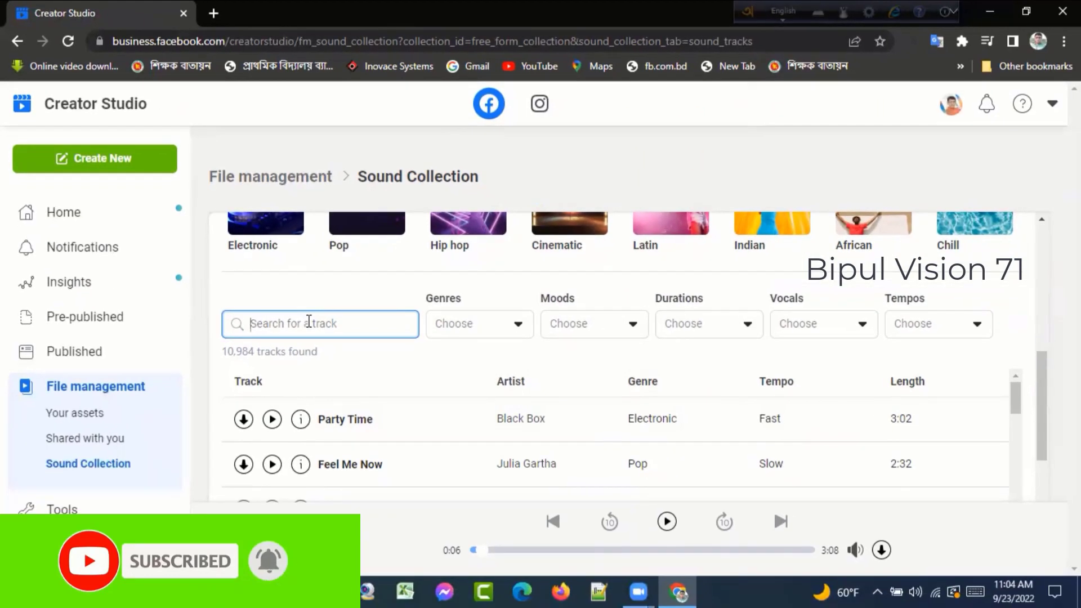
pyautogui.scroll(-3, 279, 394)
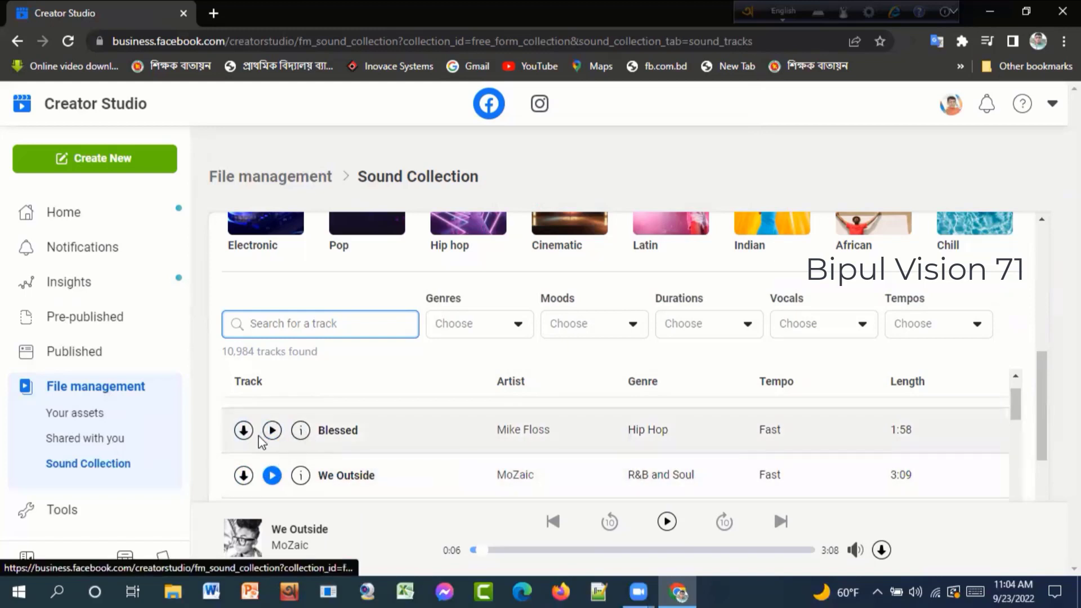
pyautogui.scroll(3, 259, 441)
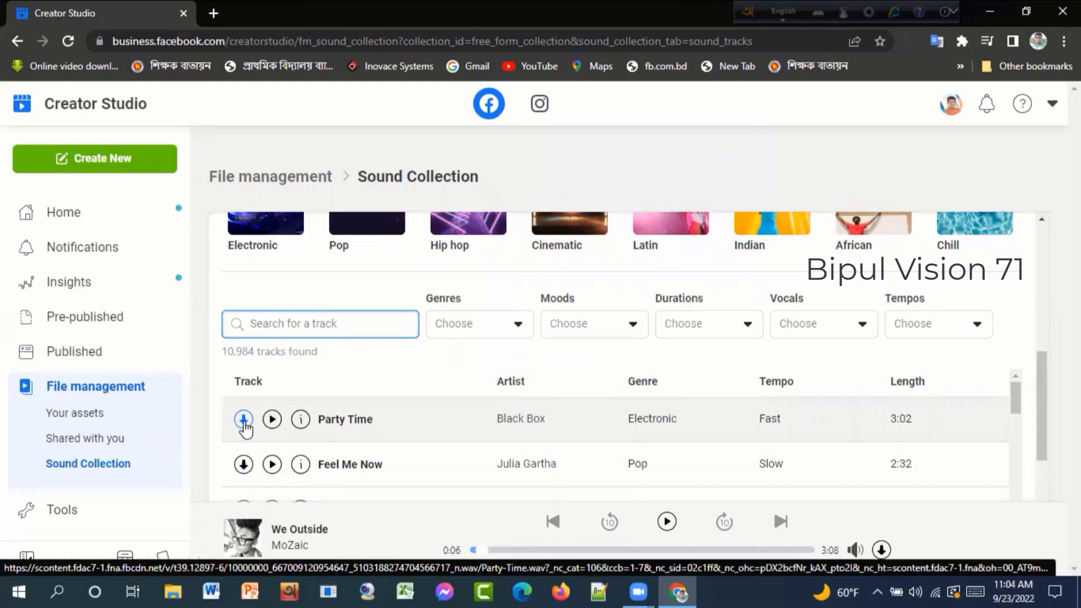
pyautogui.click(244, 421)
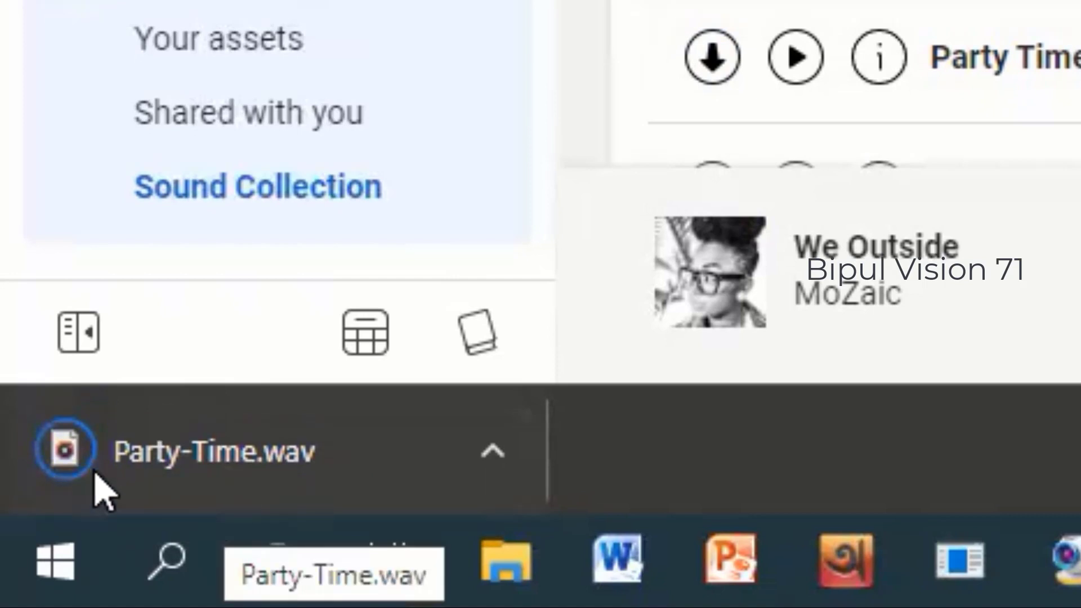
# - Show the downloaded Party-Time.wav in its folder and play it briefly, closing the music player when done
pyautogui.click(494, 459)
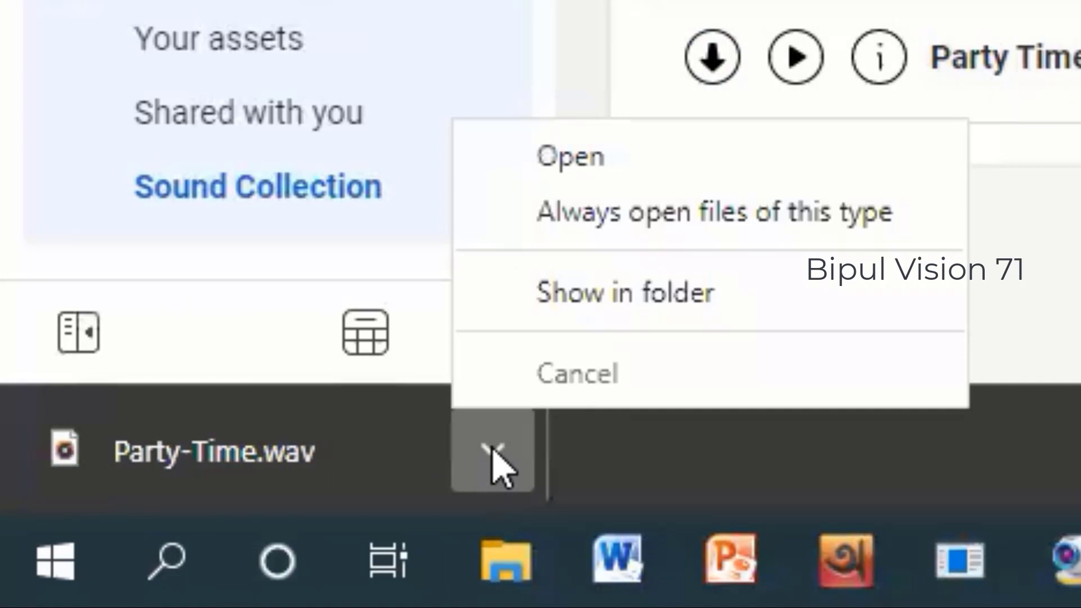
pyautogui.click(627, 299)
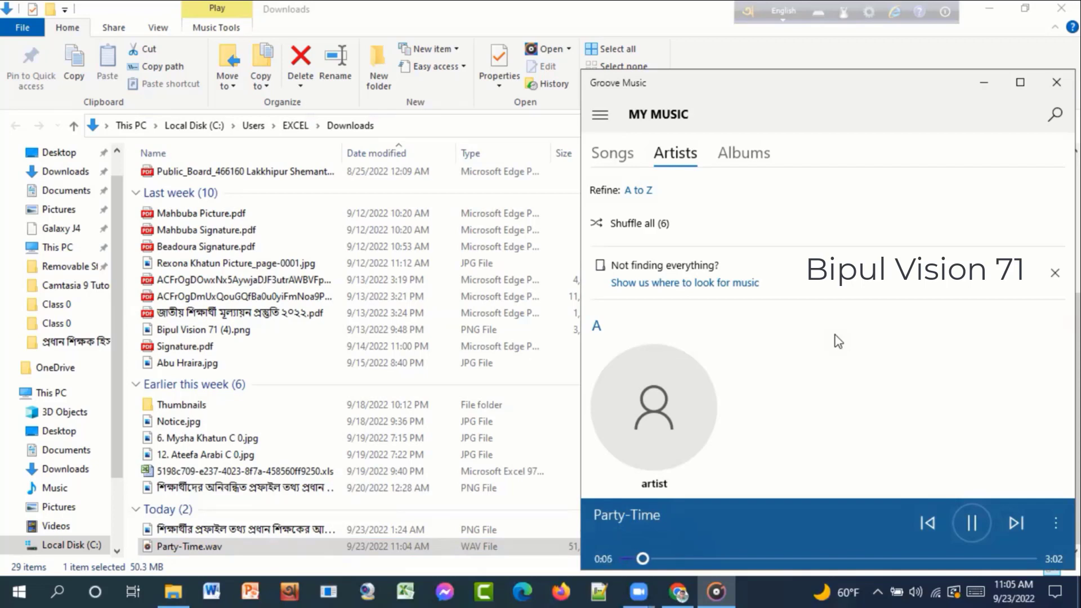
pyautogui.click(971, 524)
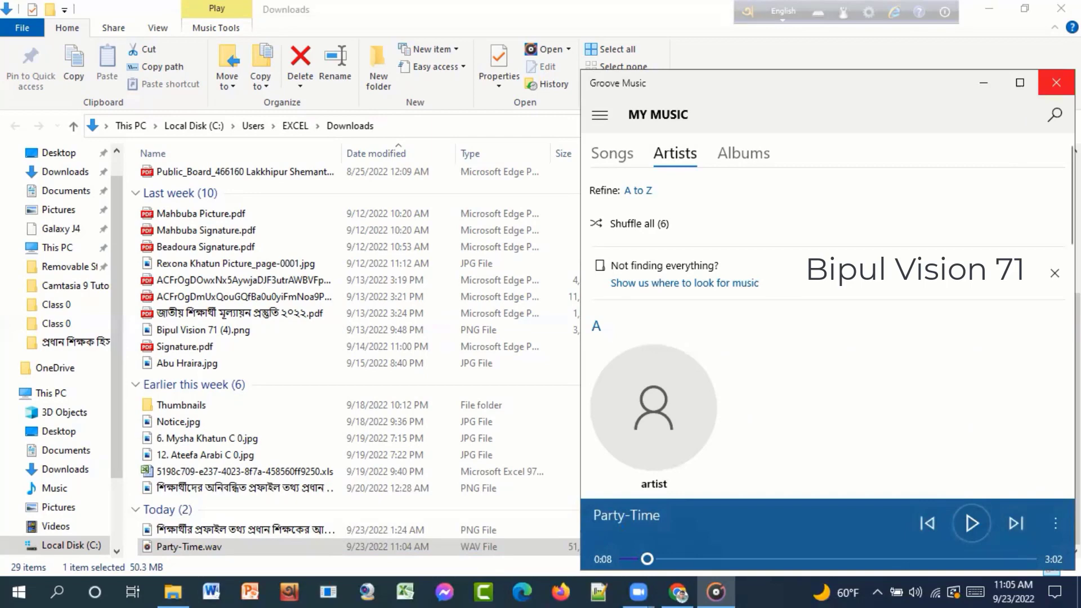
pyautogui.click(1056, 82)
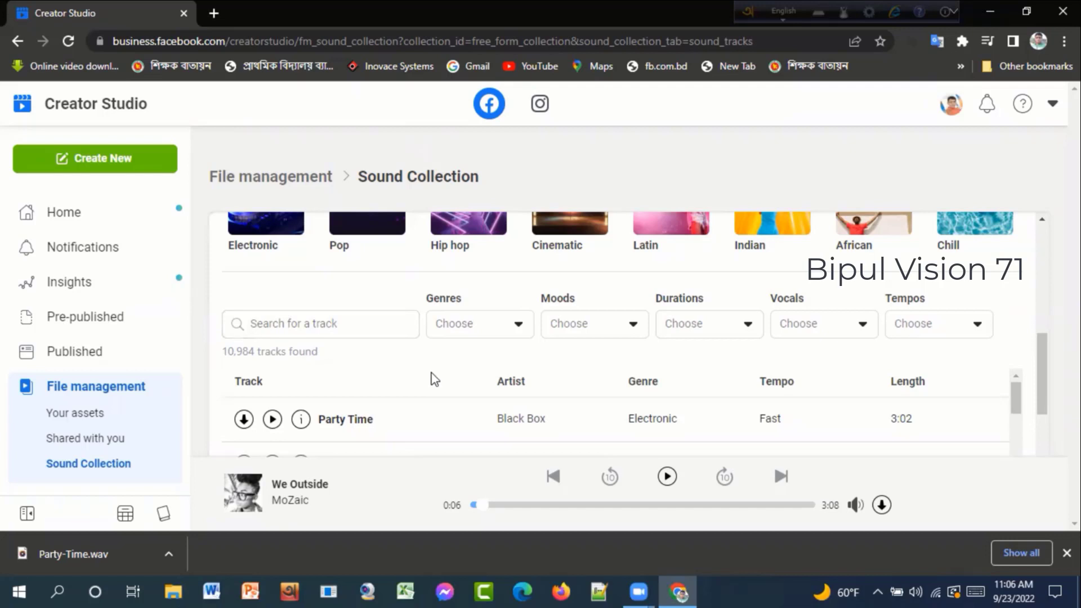
# - Filter the tracks to the Indian quick pick and download Pani Pai (feat. Rajib Karmakar)
pyautogui.scroll(2, 777, 298)
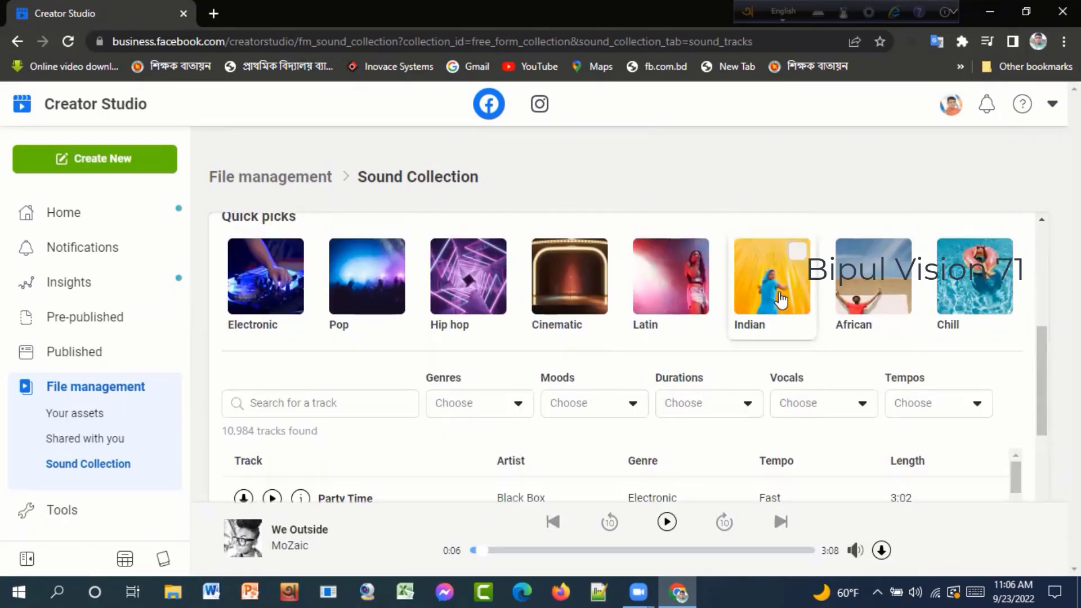
pyautogui.click(775, 293)
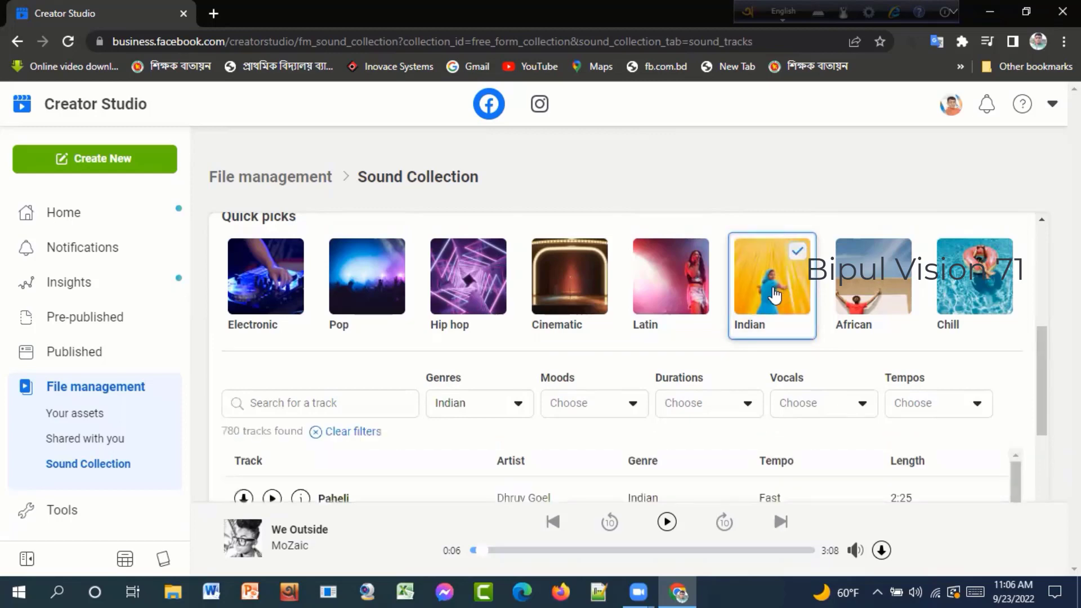
pyautogui.scroll(-3, 775, 293)
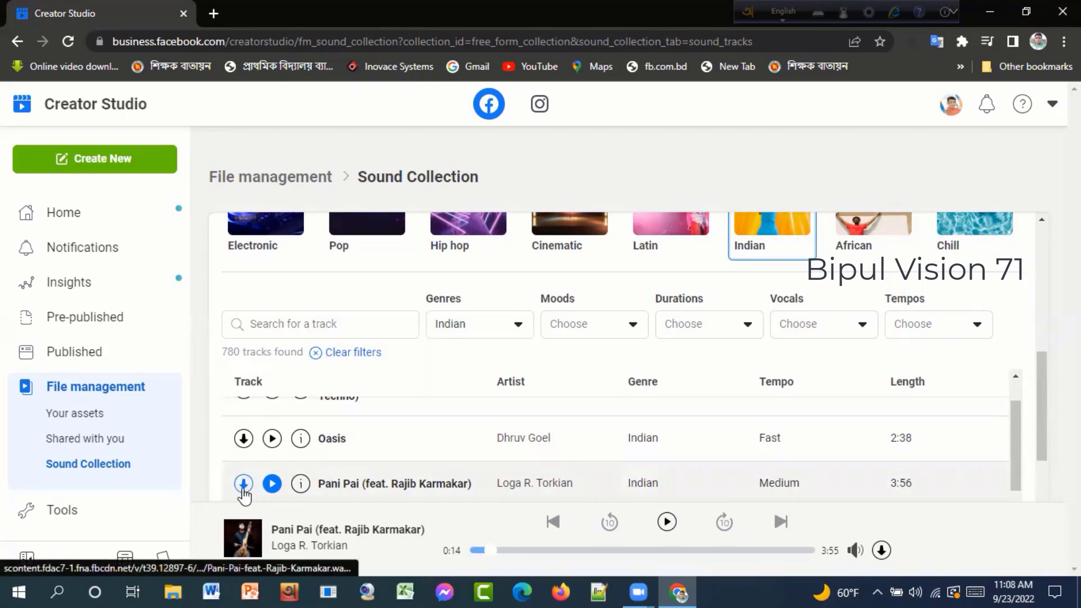
pyautogui.click(243, 485)
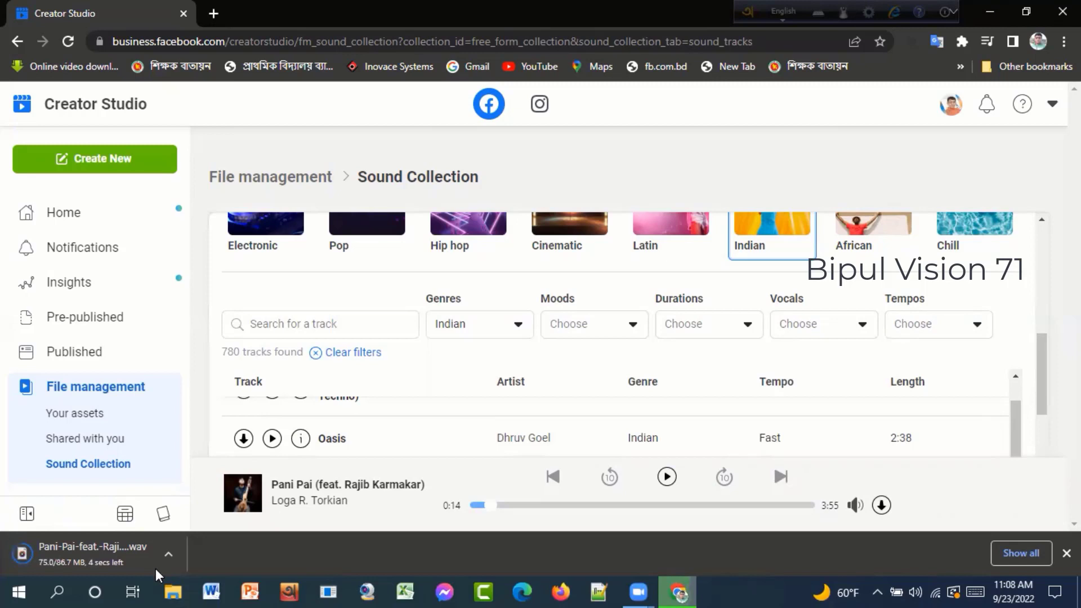
# - Locate the downloaded Pani Pai WAV file in its folder and play it briefly, closing the music player when done
pyautogui.click(169, 554)
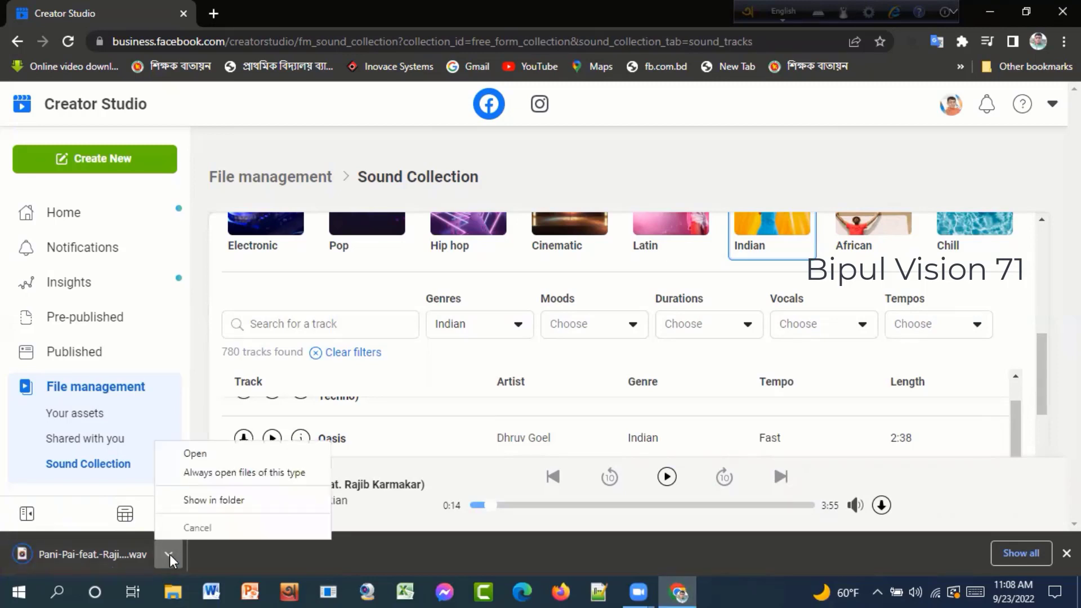
pyautogui.click(213, 501)
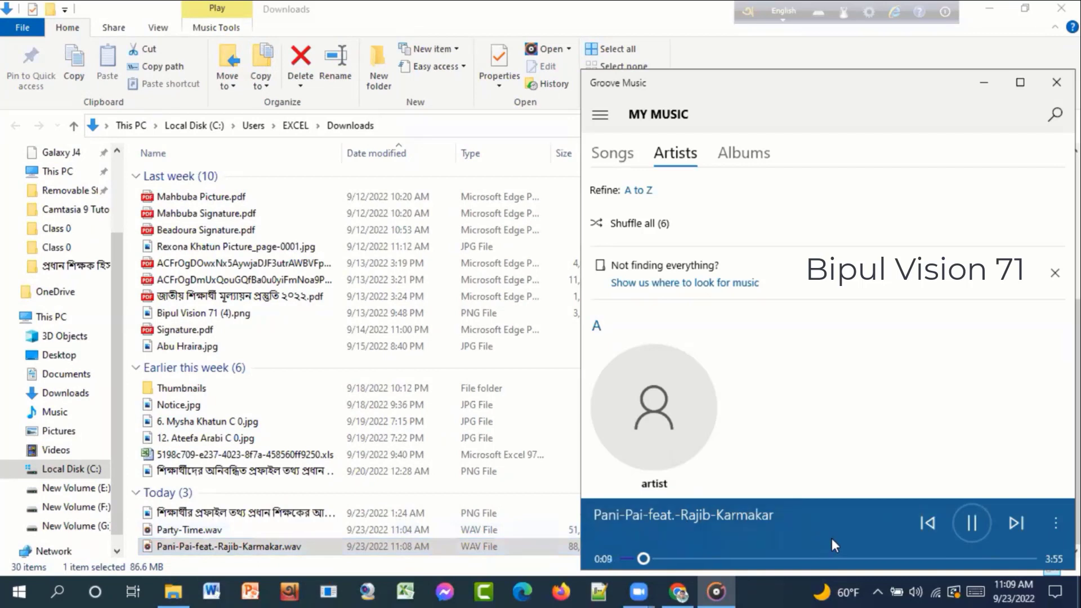
pyautogui.click(973, 522)
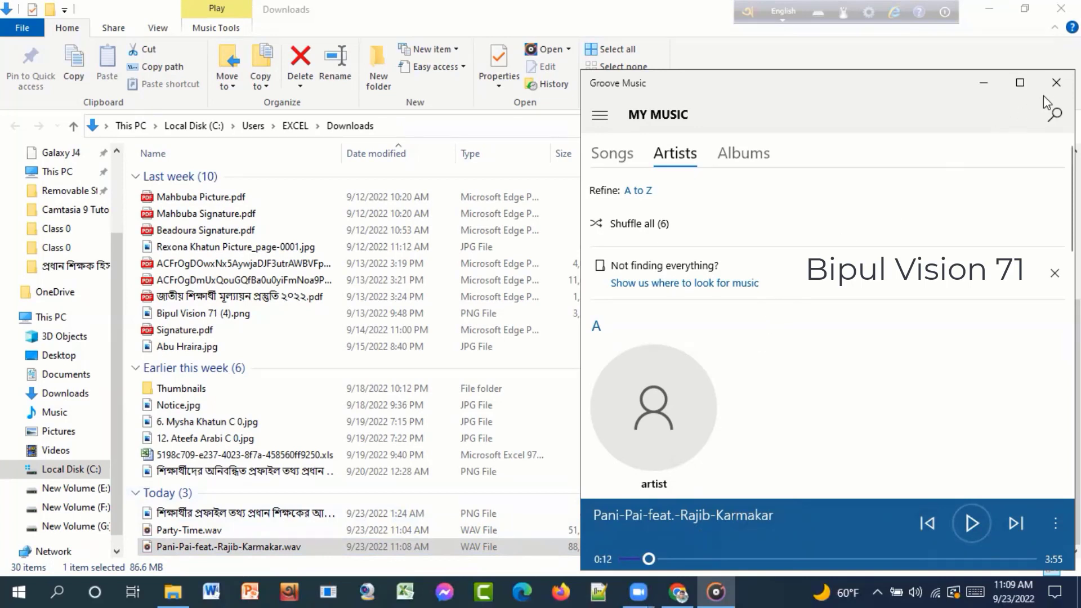
pyautogui.click(1056, 83)
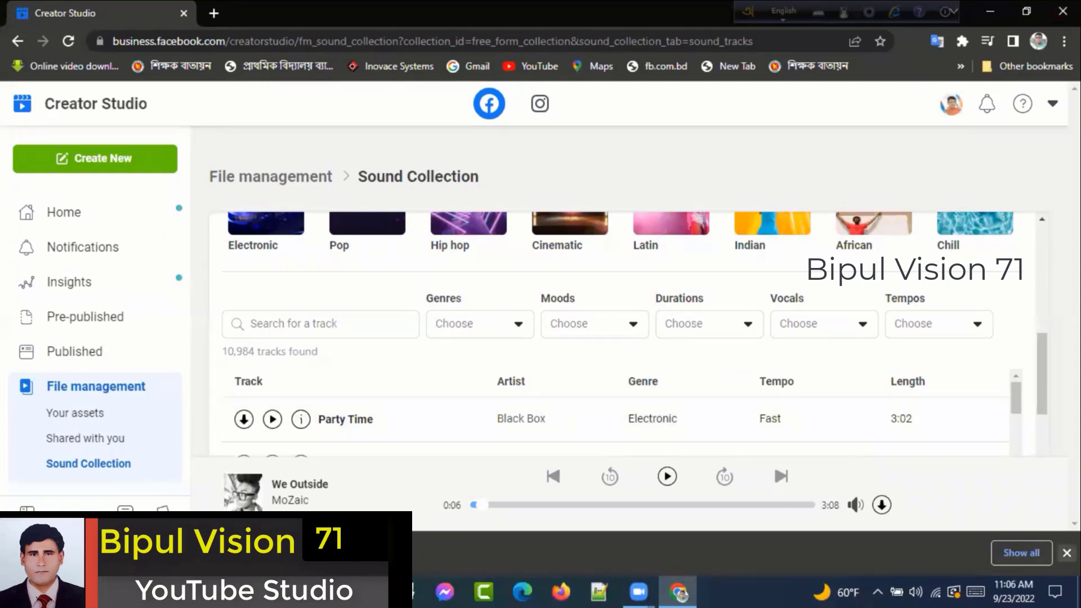
# - Dismiss the browser's downloads bar on the Sound Collection page
pyautogui.click(1067, 553)
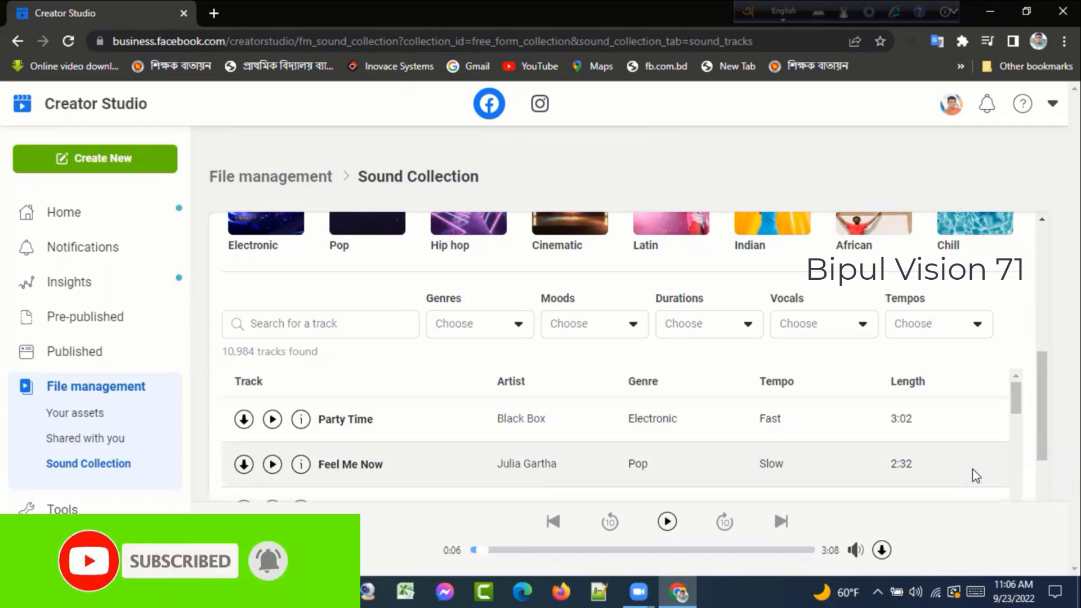
pyautogui.scroll(1, 622, 342)
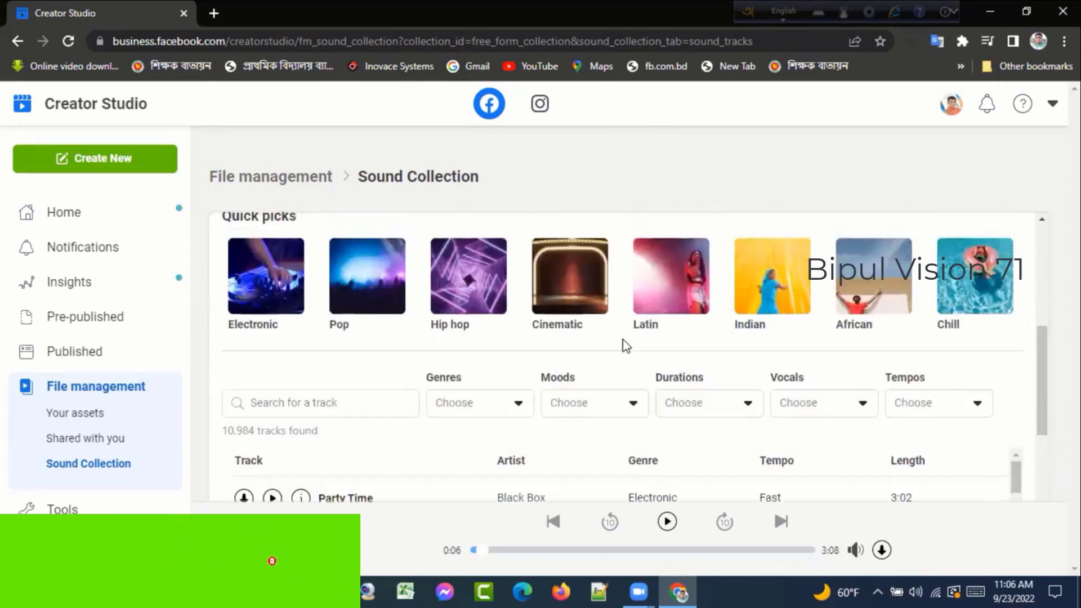